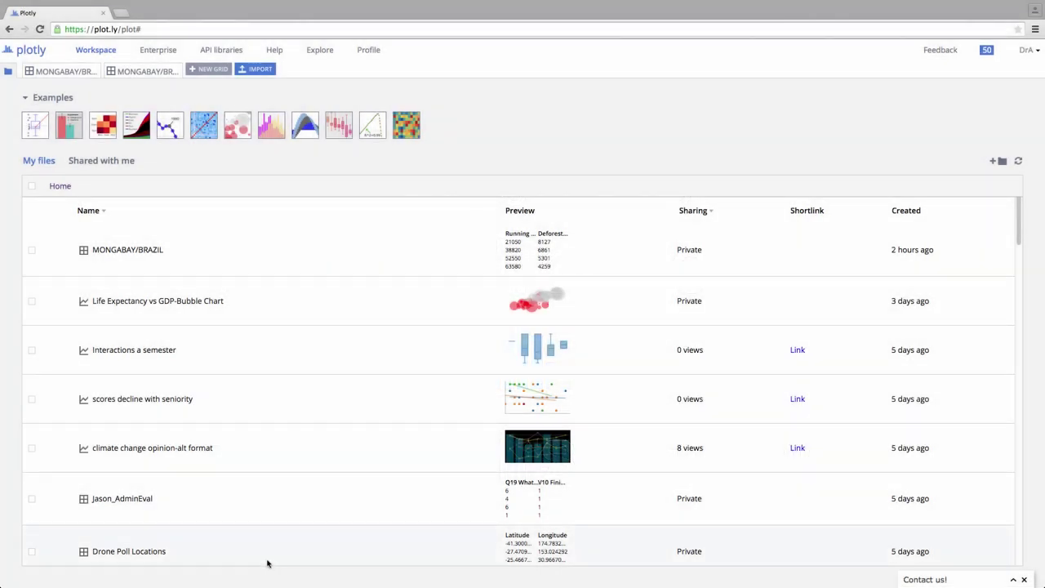
- Open the MONGABAY/BRAZIL data grid from My files
click(146, 250)
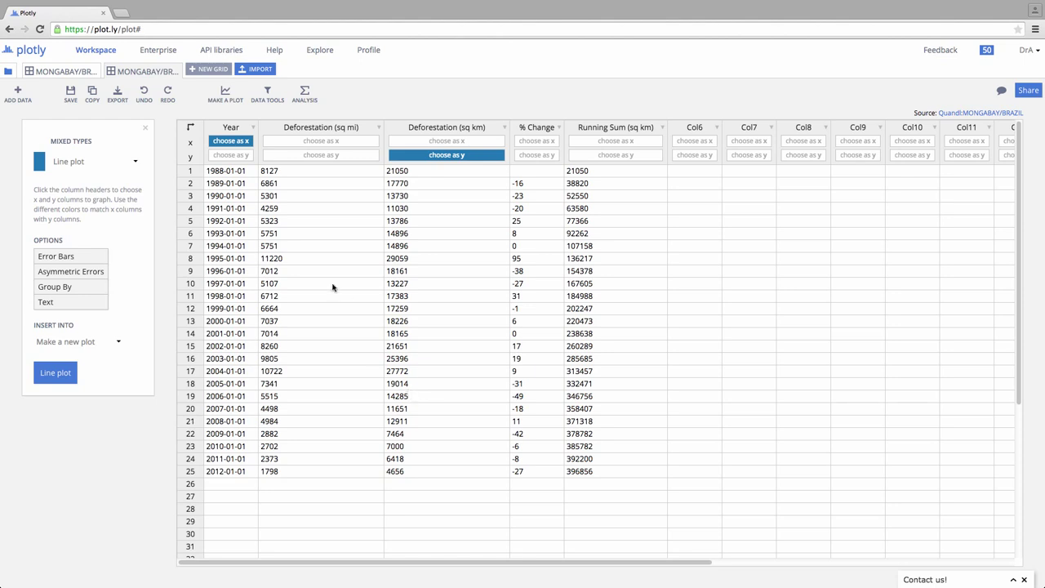
- Assign Year as the x column and Deforestation (sq km) as the y column
click(241, 143)
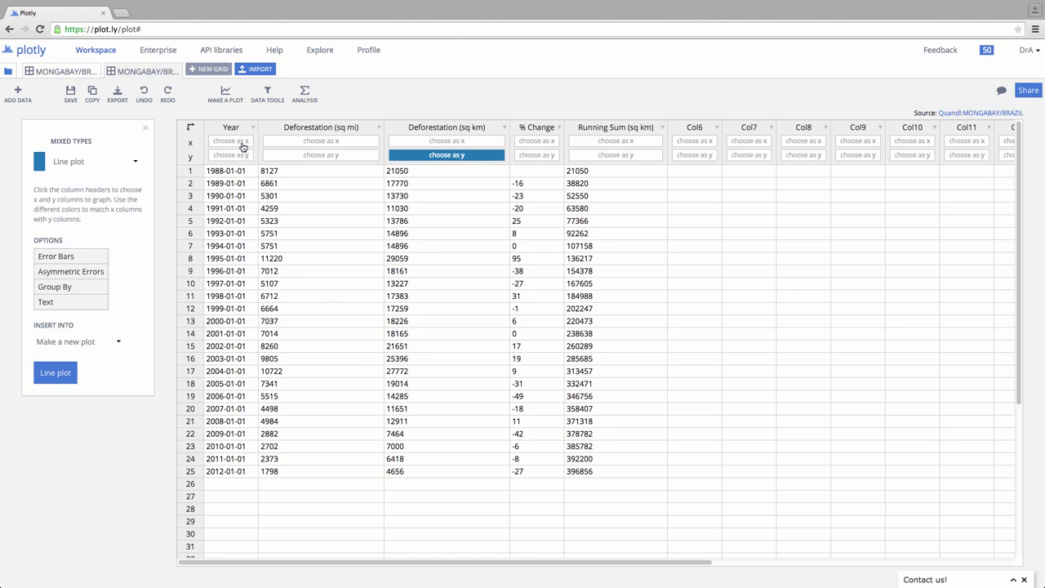
click(418, 158)
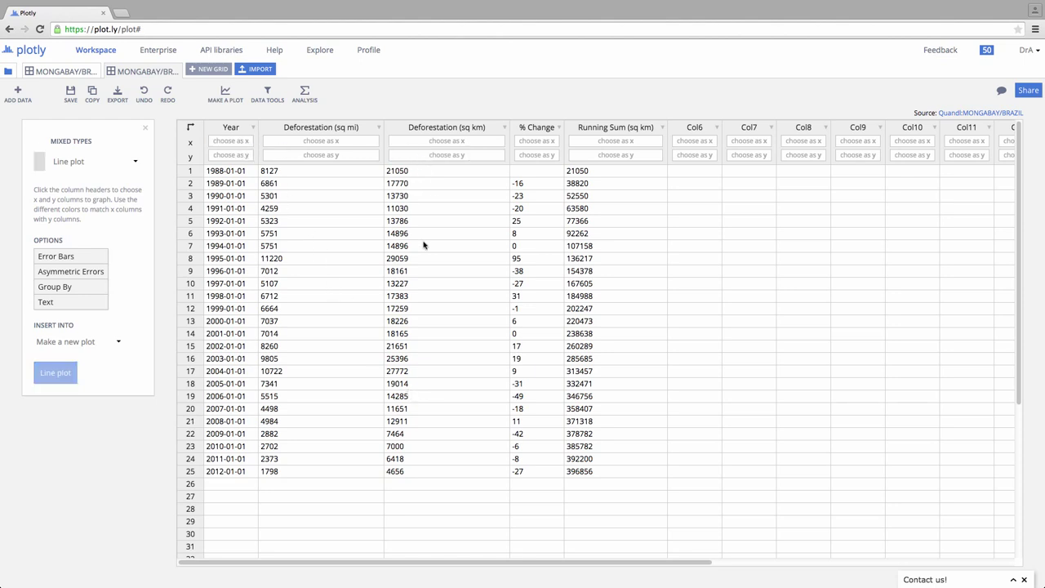
click(244, 144)
click(331, 157)
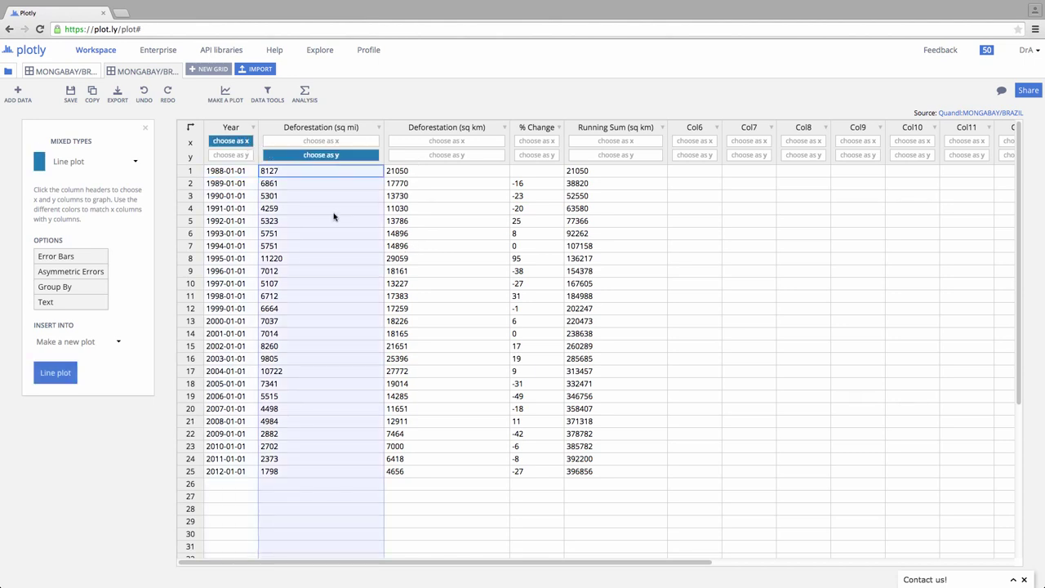
click(309, 159)
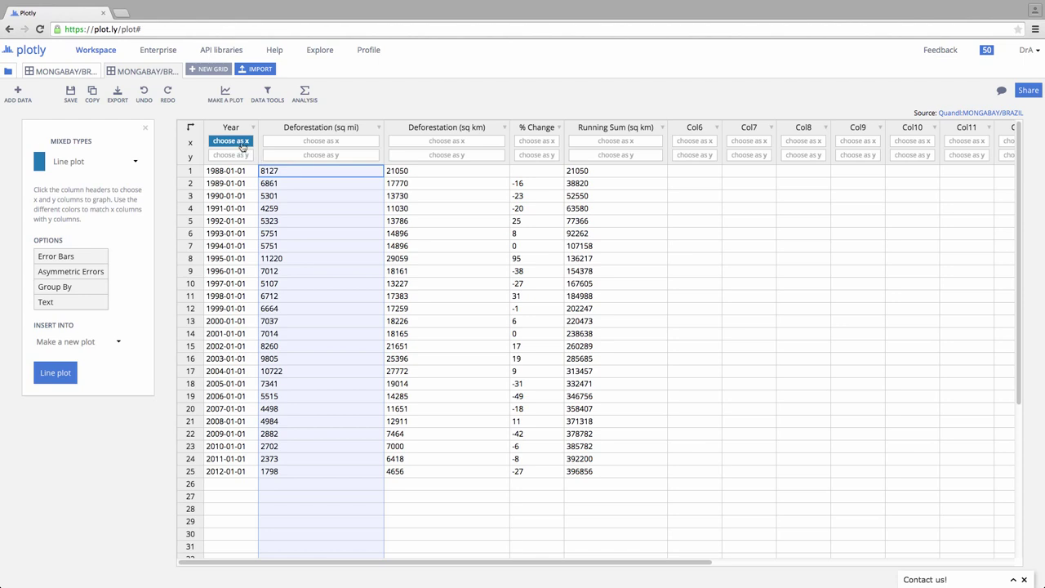
click(436, 155)
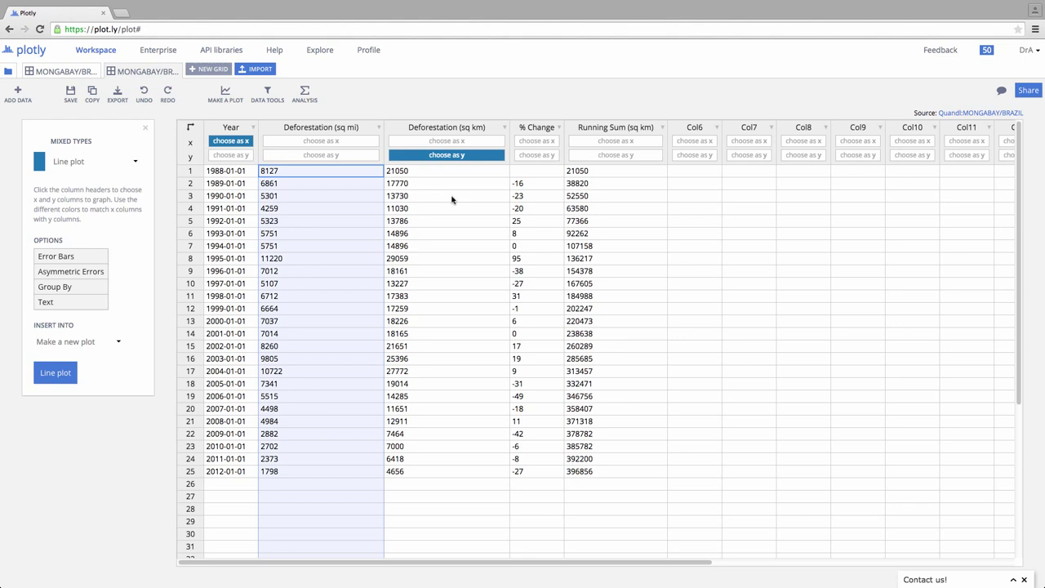
- Keep line plot as the chart type and pick Line plots under MAKE A PLOT
click(134, 160)
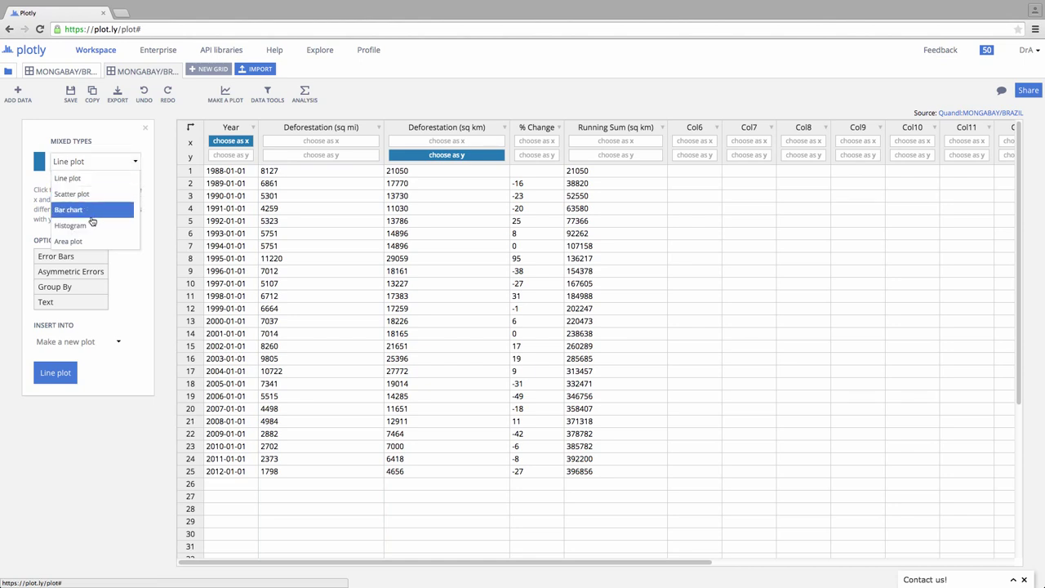
click(70, 178)
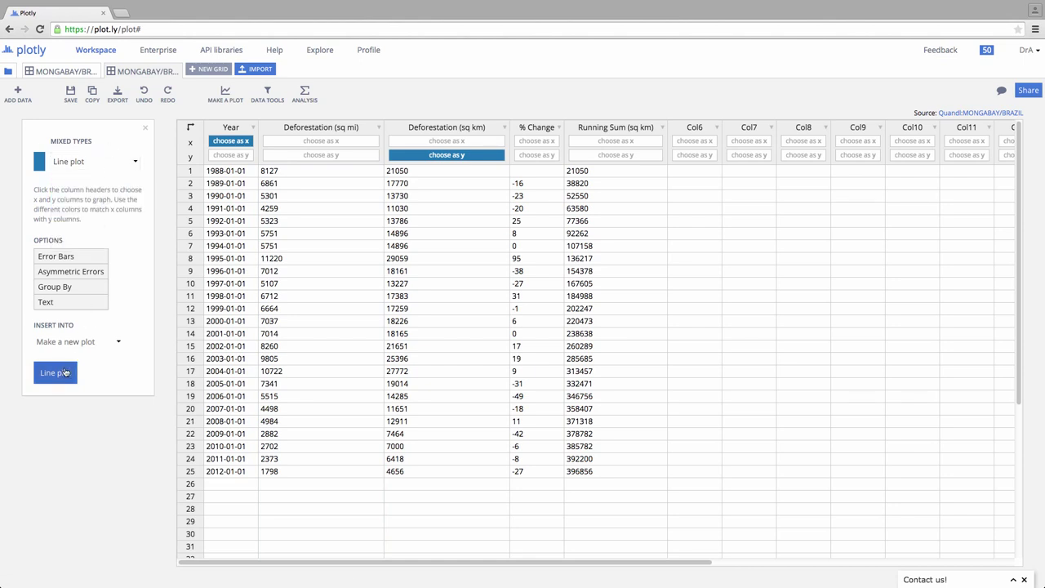
click(226, 95)
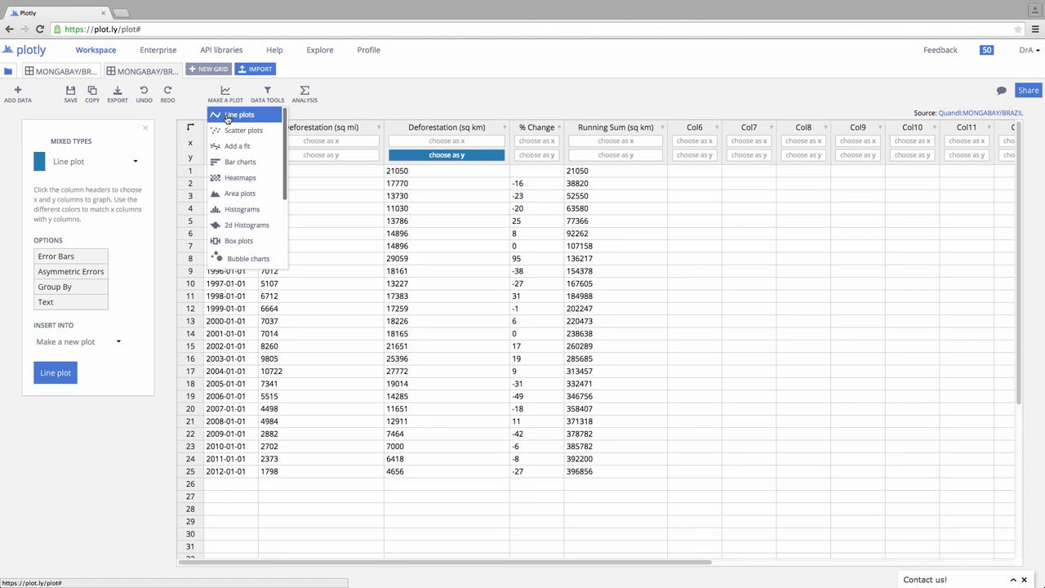
click(229, 116)
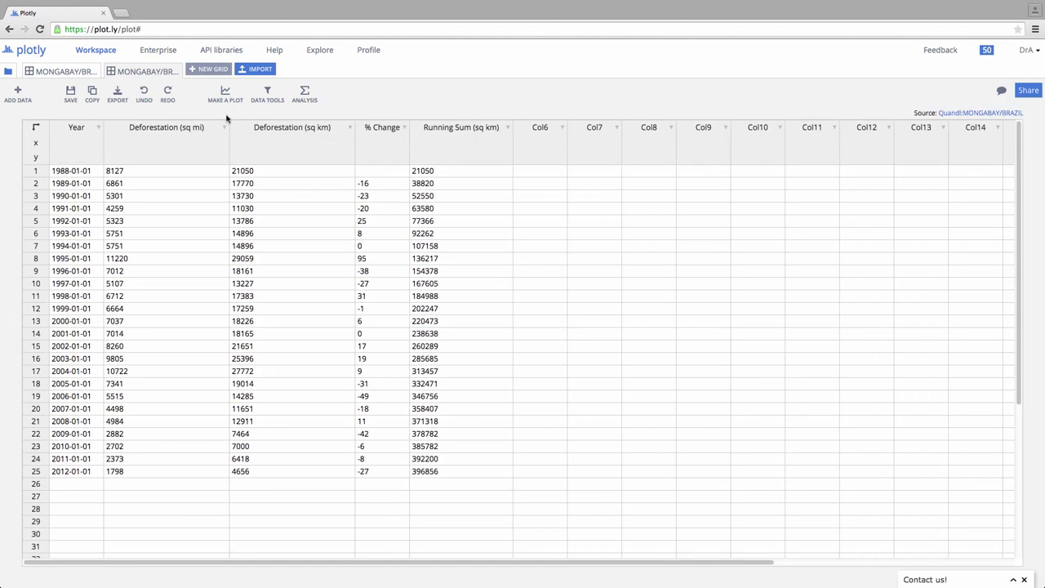
click(228, 98)
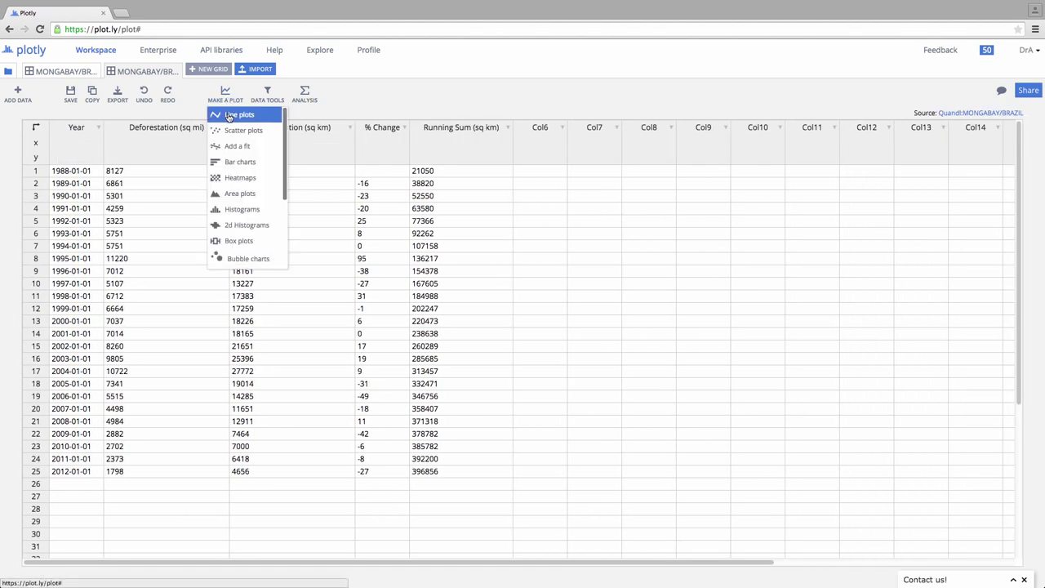
click(229, 116)
- Create the deforestation line chart and apply the Urbain theme after trying Catherine
click(67, 370)
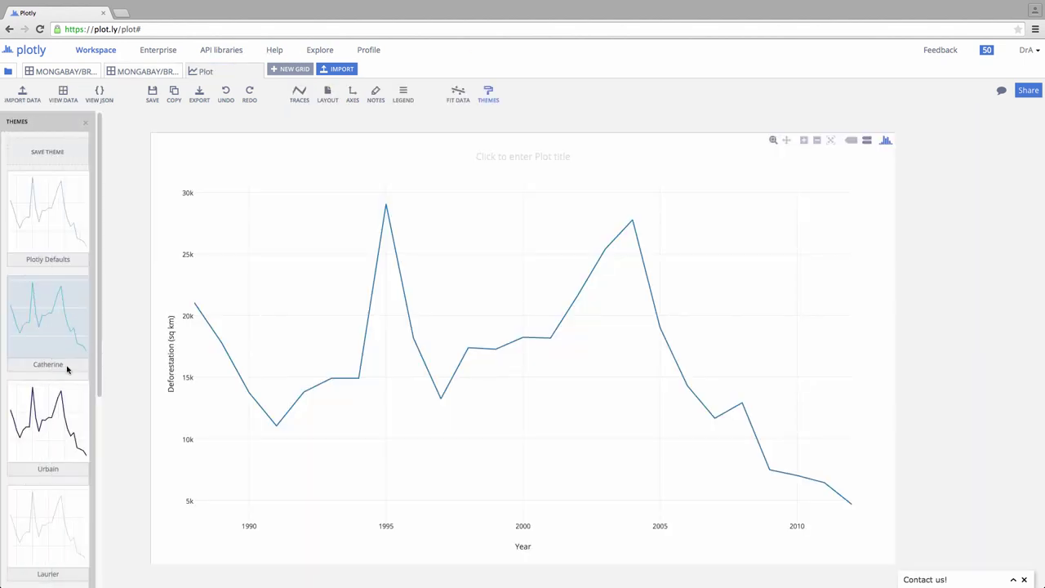
click(67, 370)
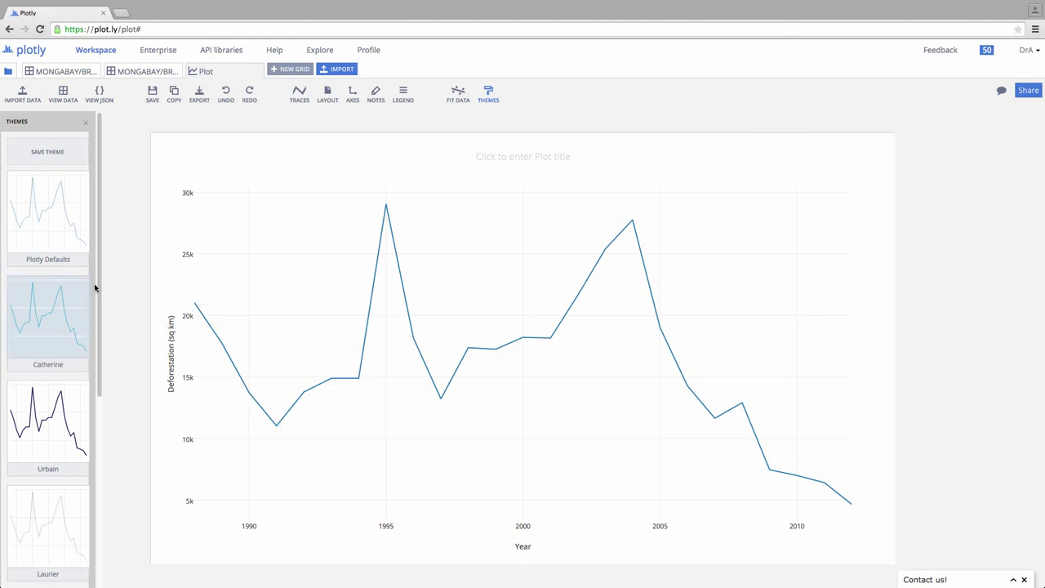
click(67, 307)
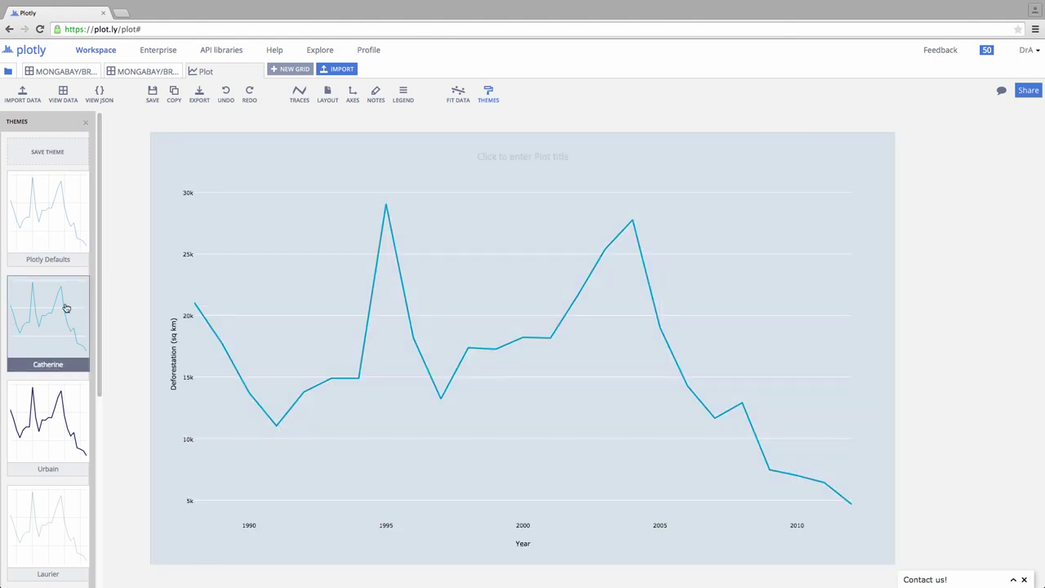
click(60, 424)
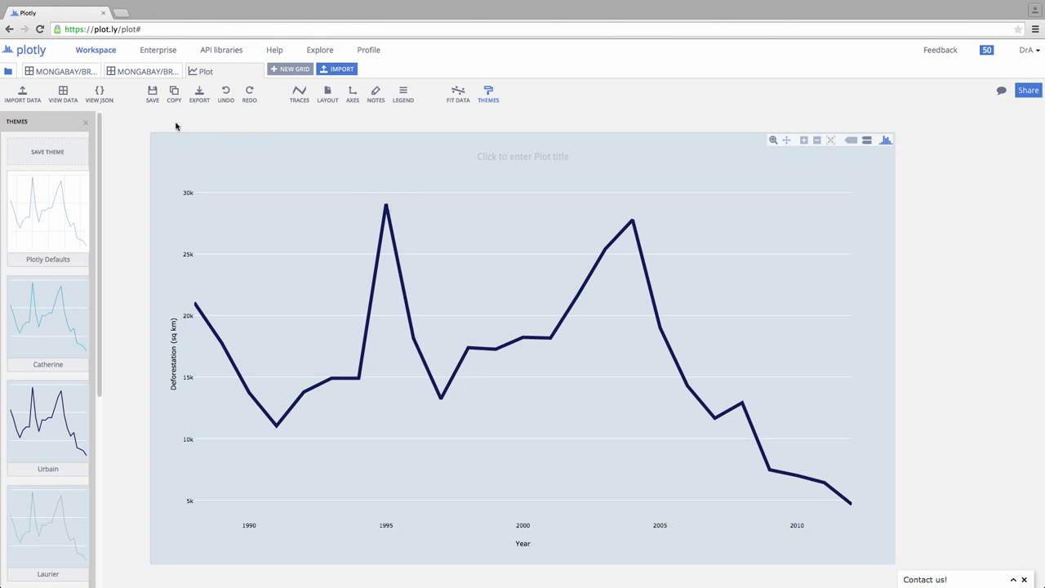
- Save the chart as 'Test Line Graph' and dismiss the sharing settings
click(153, 95)
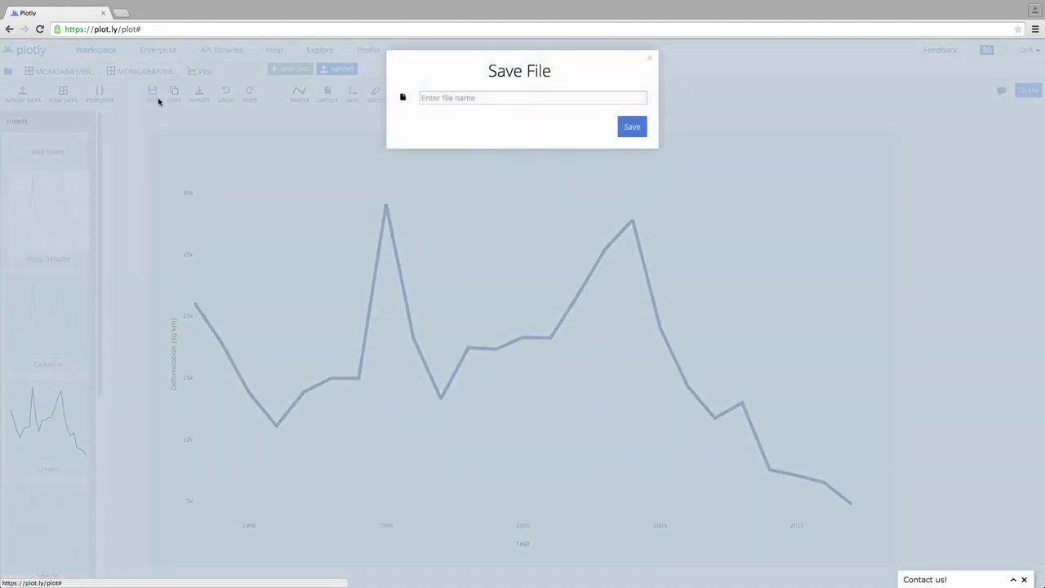
click(427, 98)
text(Tes)
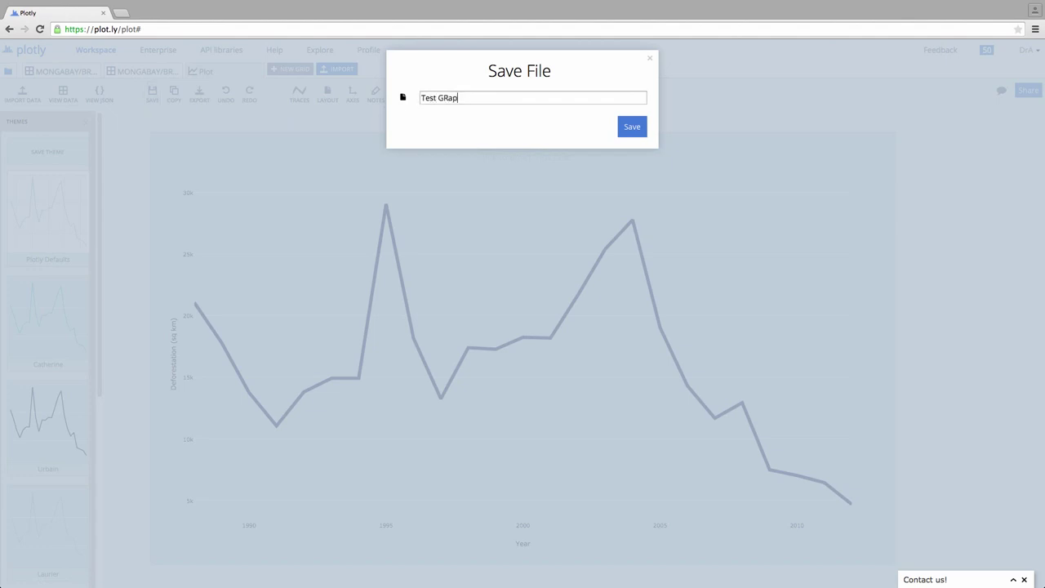
key(BackSpace)
key(BackSpace)
text(Line Graph)
click(630, 127)
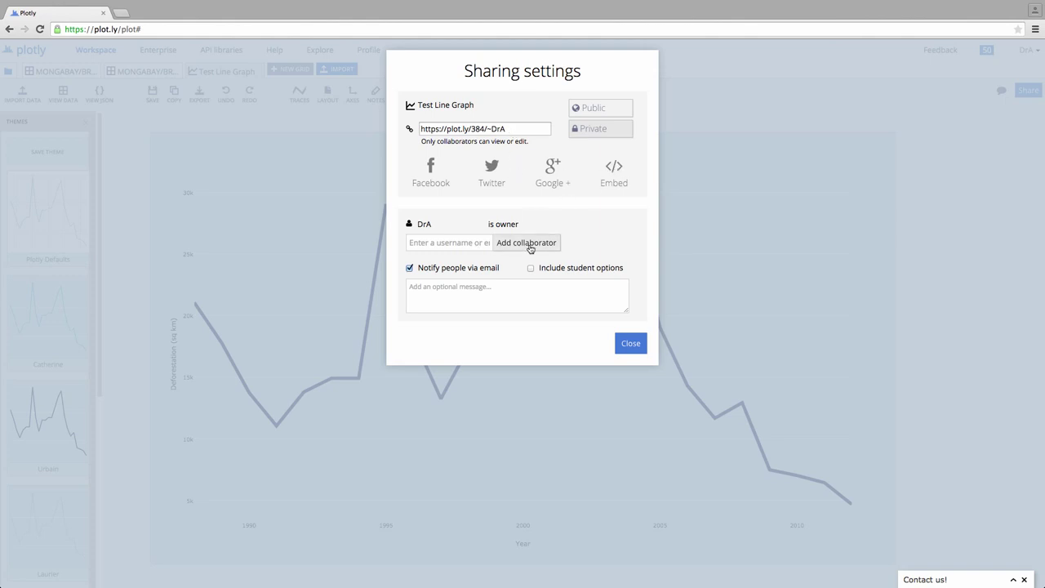
click(630, 351)
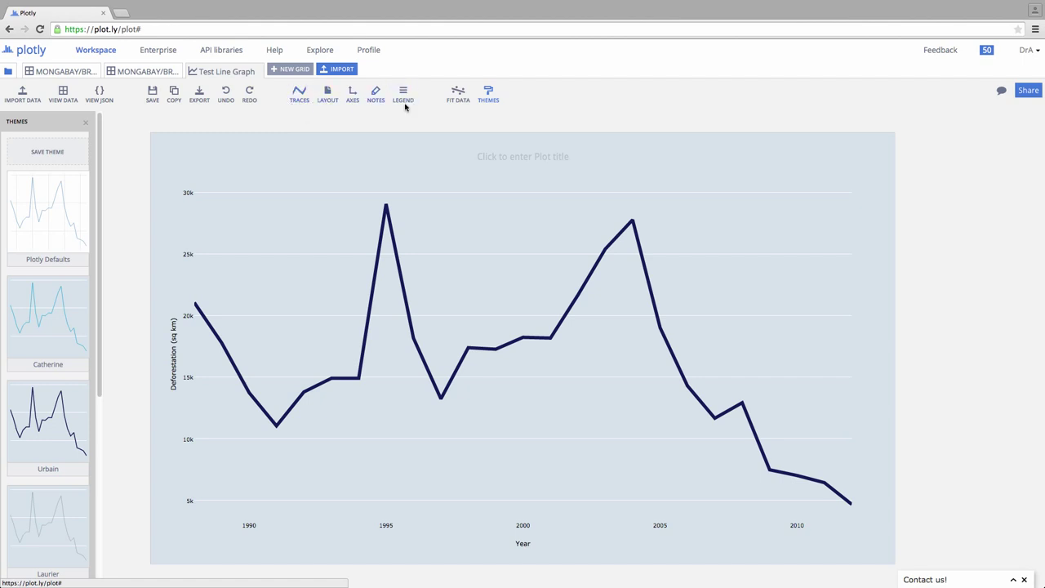
- Give the Deforestation (sq km) trace line width 15 and opacity 0.59
click(300, 99)
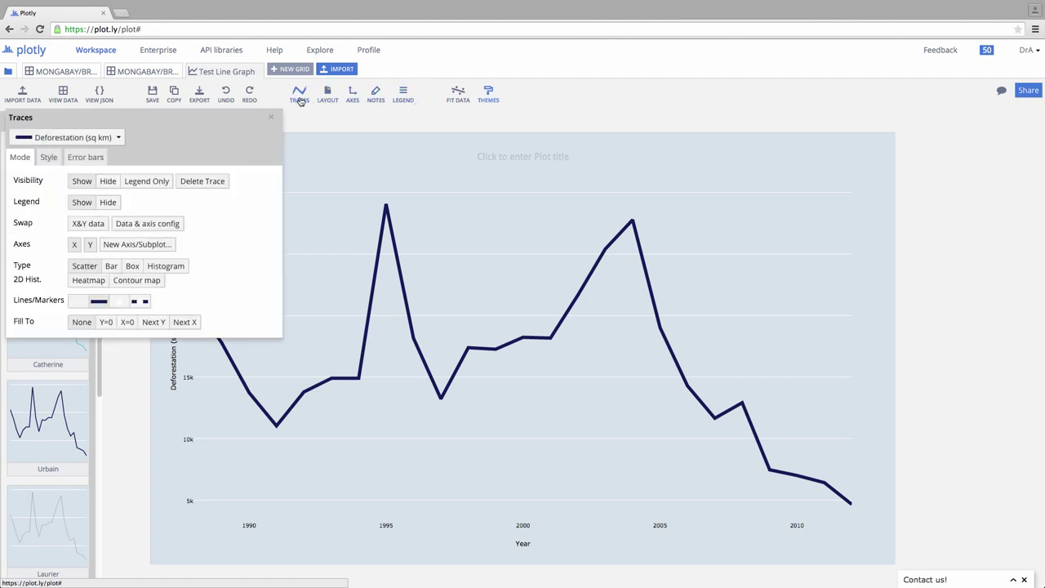
drag(215, 139, 233, 99)
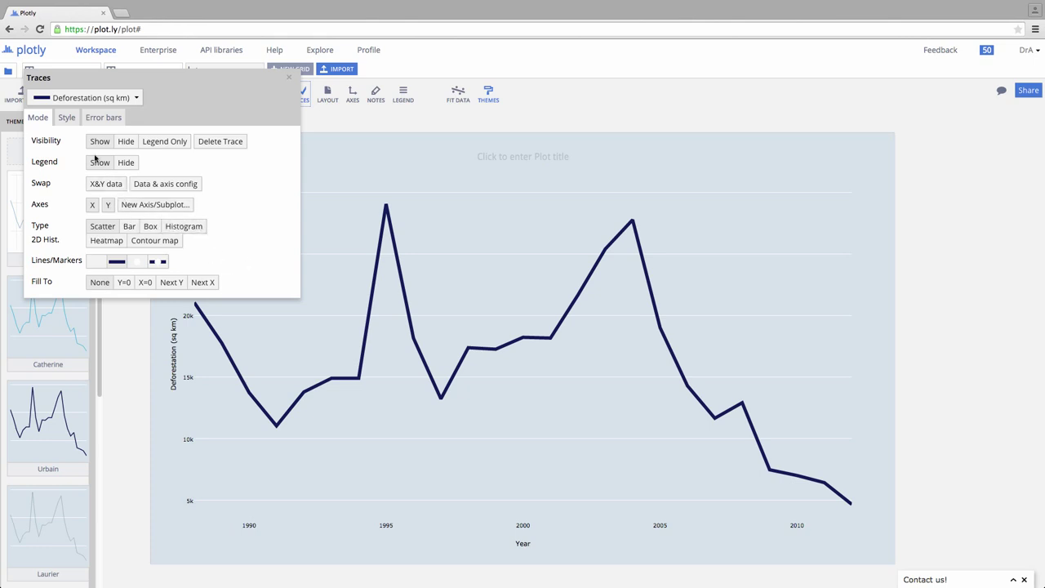
click(67, 119)
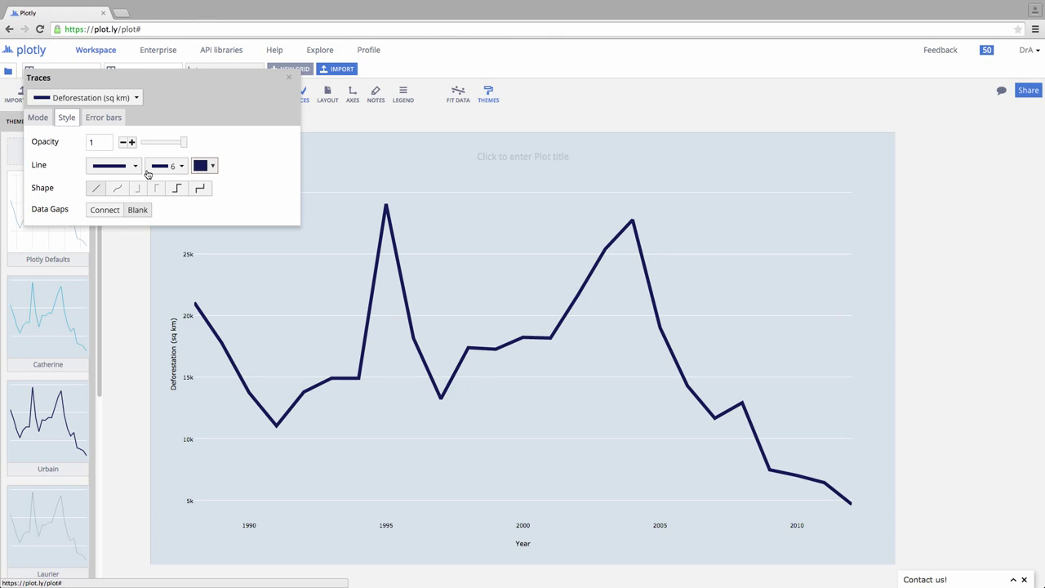
click(181, 167)
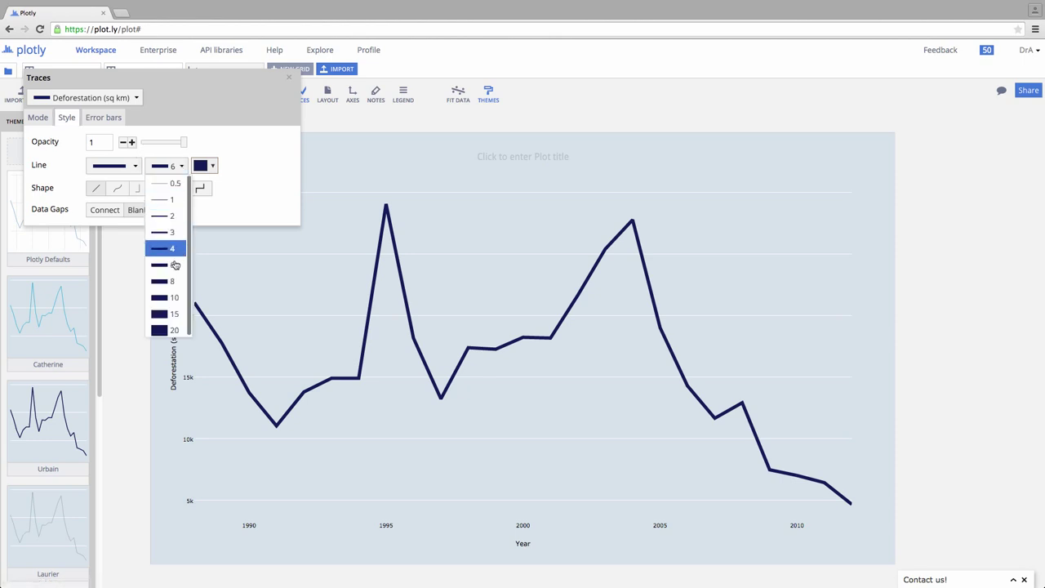
click(177, 166)
click(170, 314)
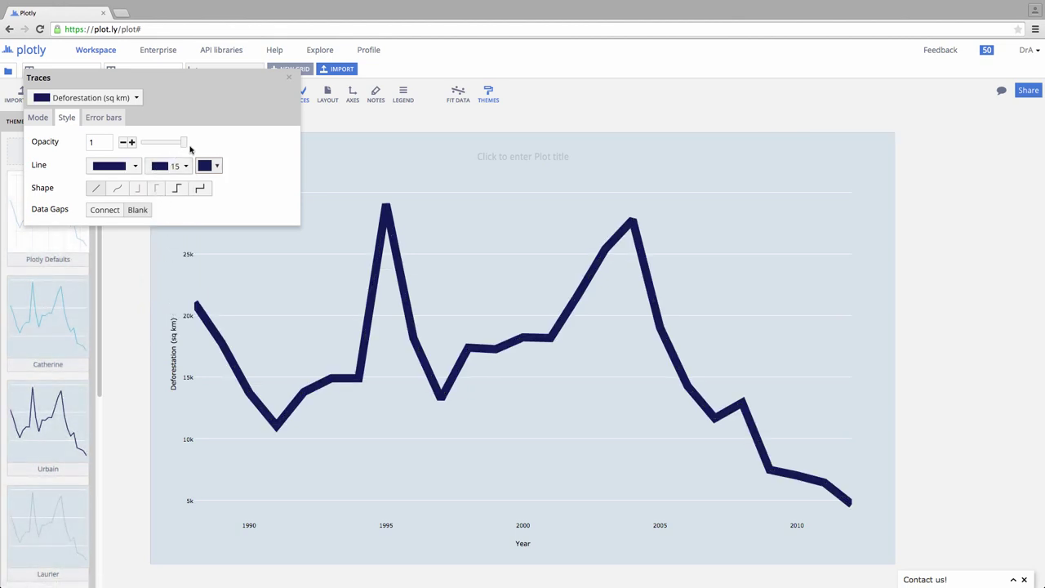
drag(183, 143, 165, 144)
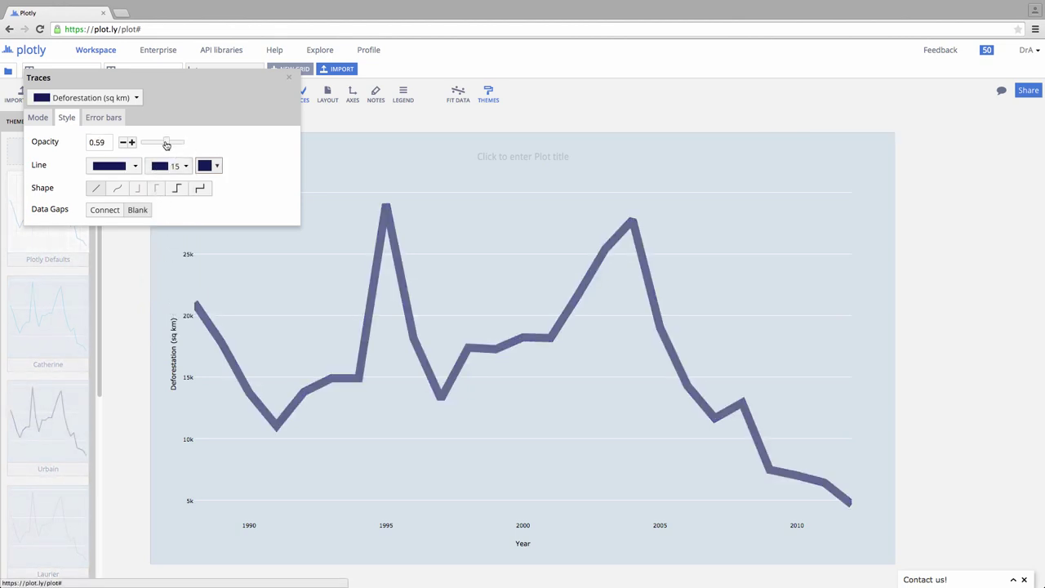
click(137, 99)
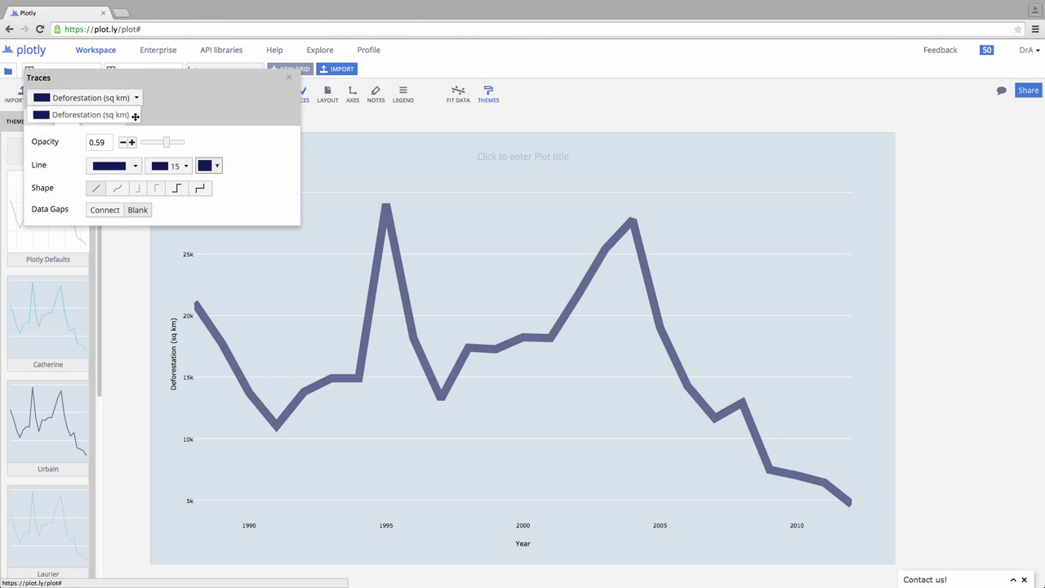
click(135, 114)
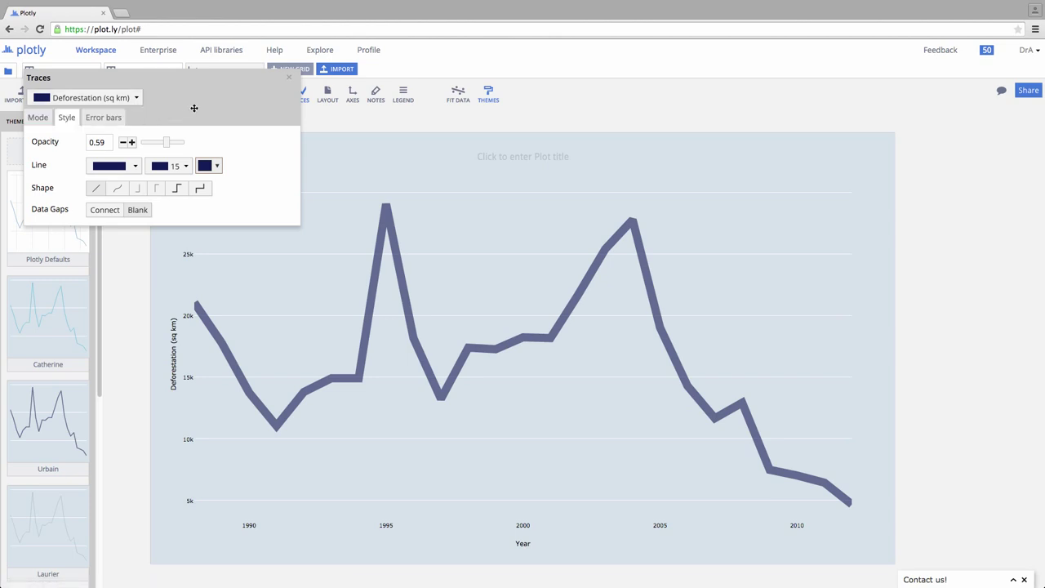
click(289, 78)
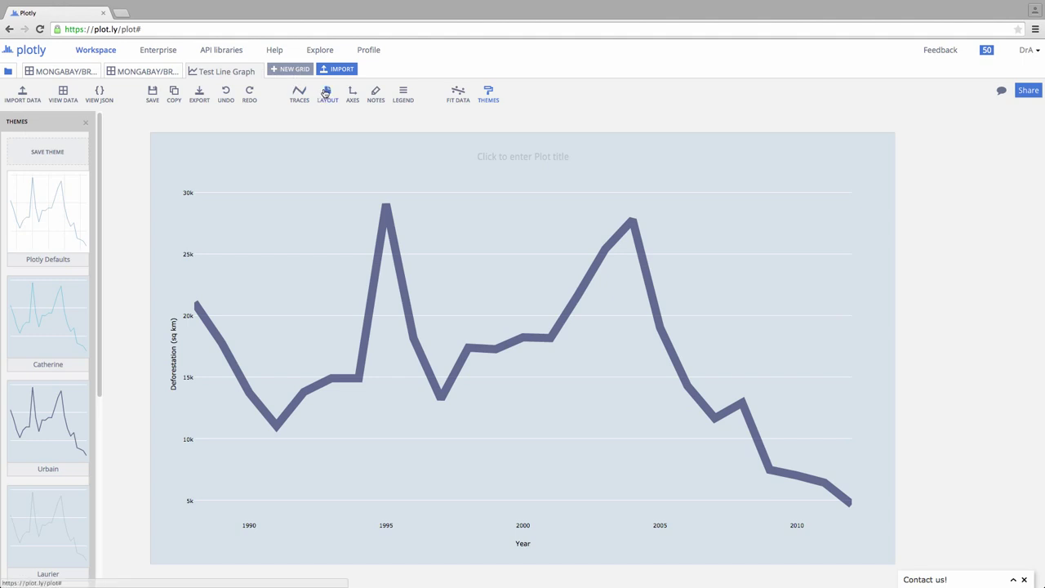
- Inspect the Layout and X Axis tick settings unchanged, then bring up Notes
click(327, 92)
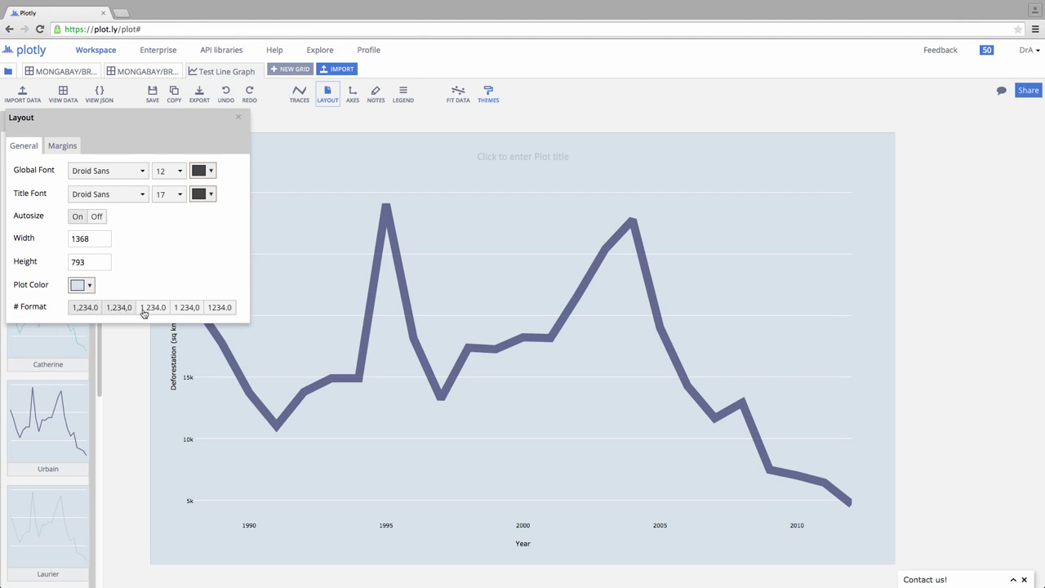
click(240, 117)
click(356, 101)
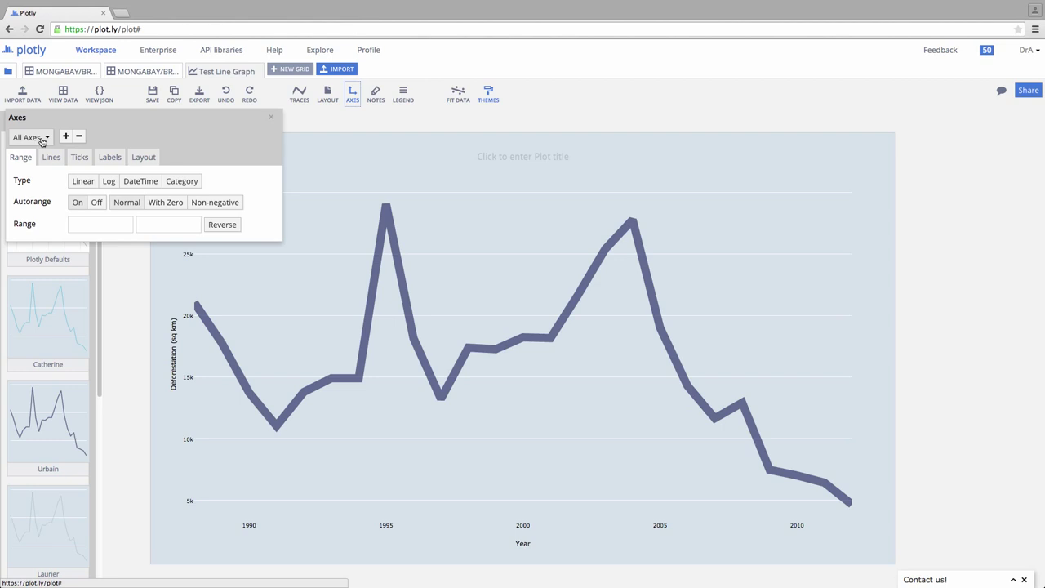
click(42, 140)
click(36, 169)
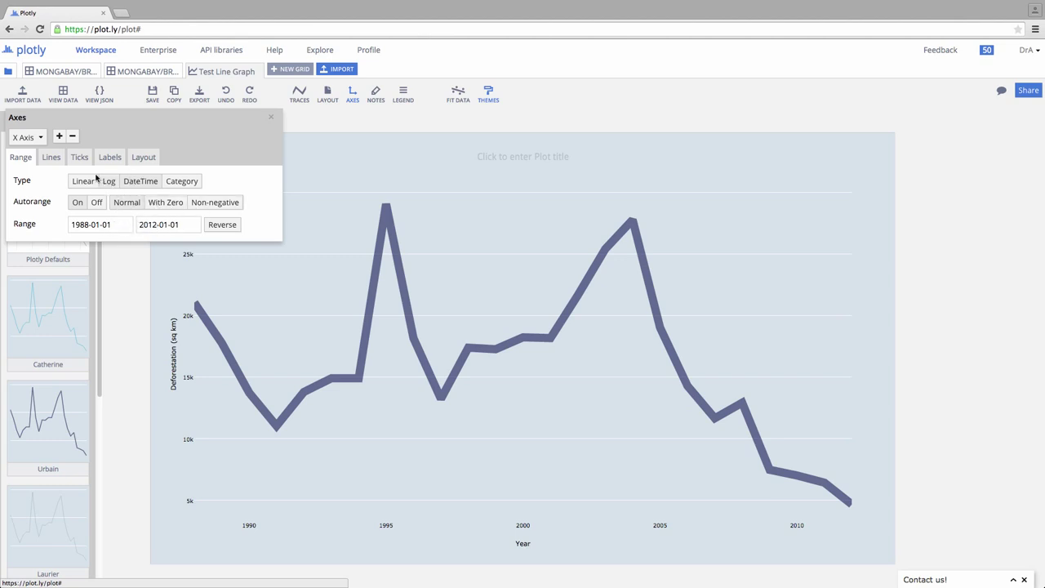
click(79, 157)
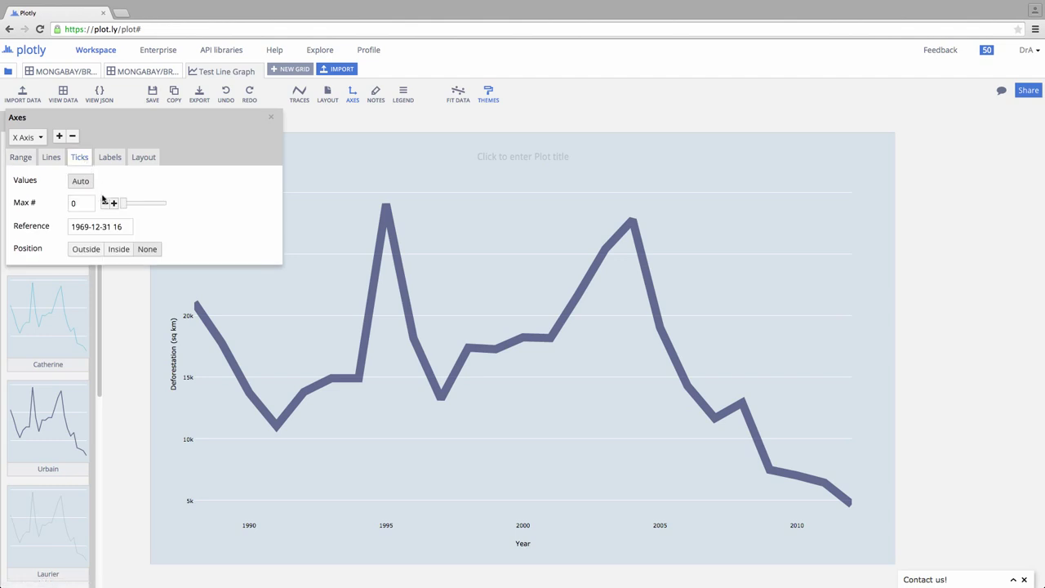
click(271, 118)
click(374, 93)
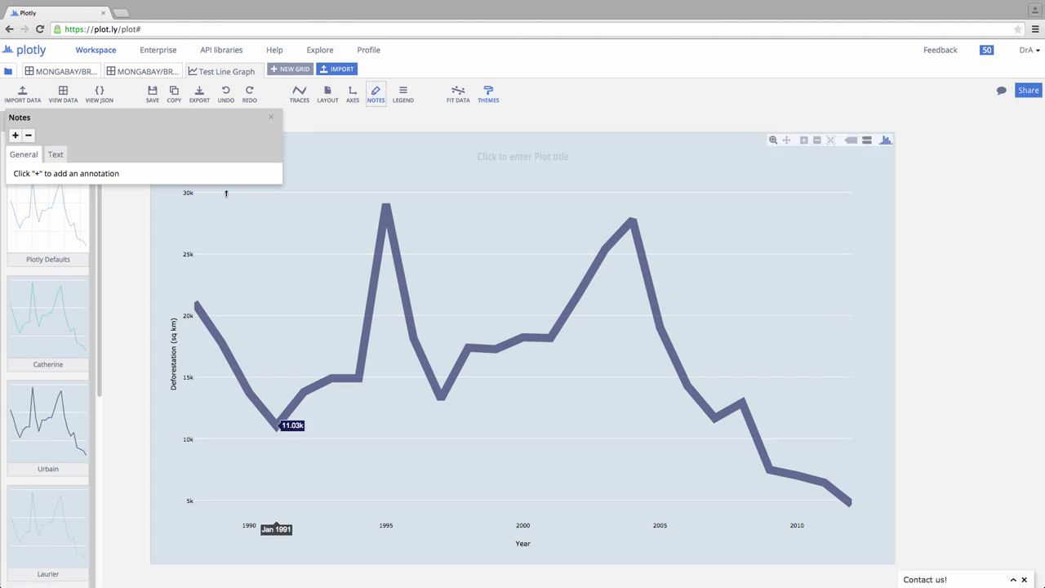
- Add an arrowless 'This is my line' note beside the 2004 peak
click(16, 137)
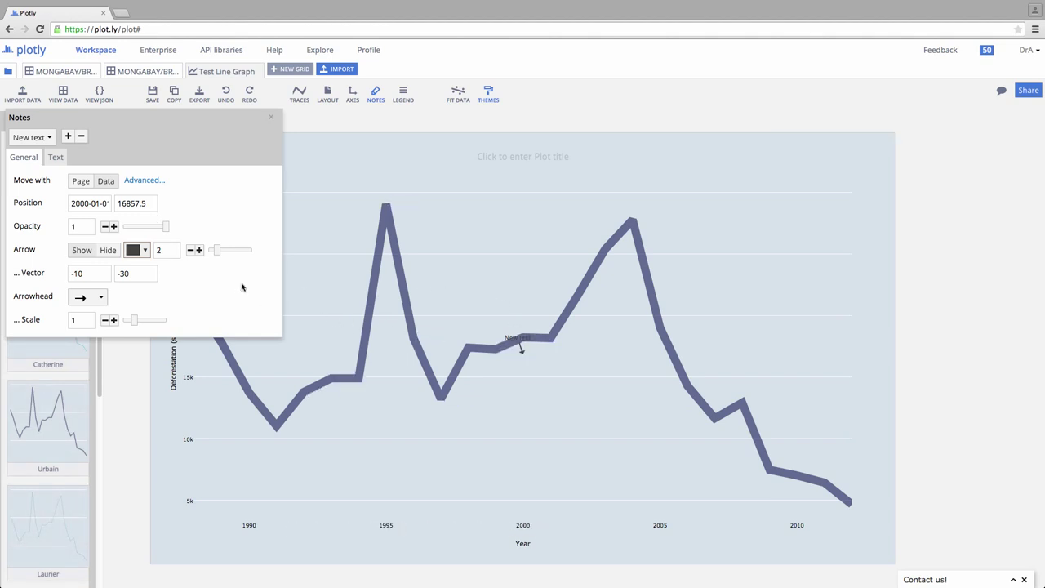
click(106, 249)
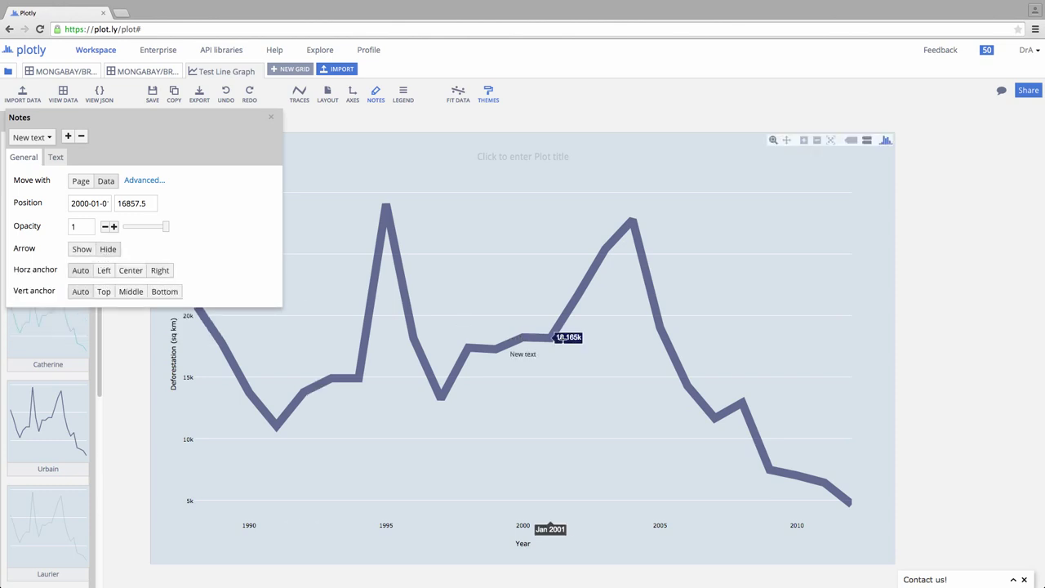
mouse_move(527, 356)
mouse_down()
mouse_move(543, 357)
mouse_move(663, 222)
mouse_up()
text(This)
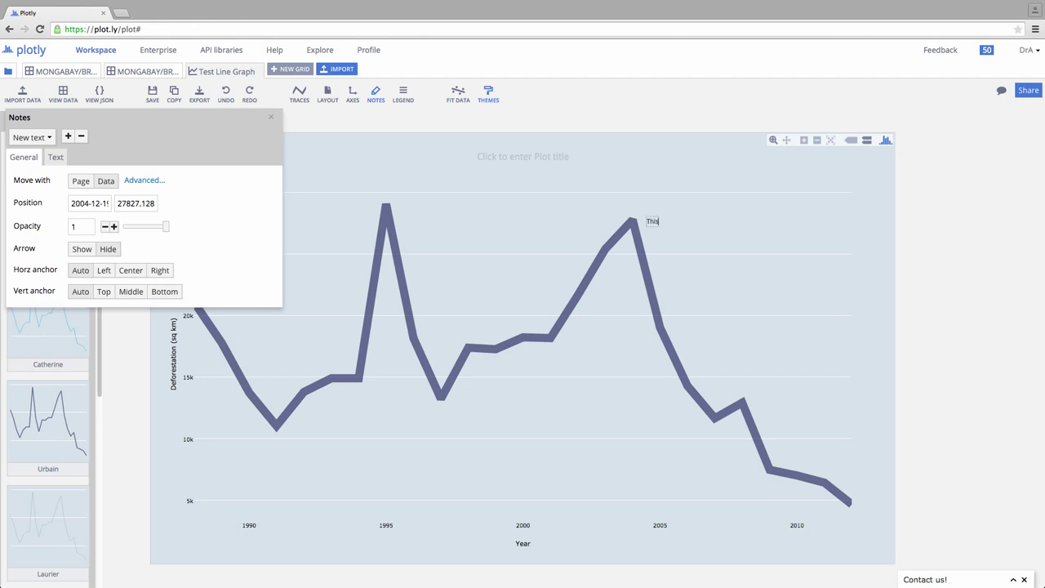
text( is my line)
click(781, 253)
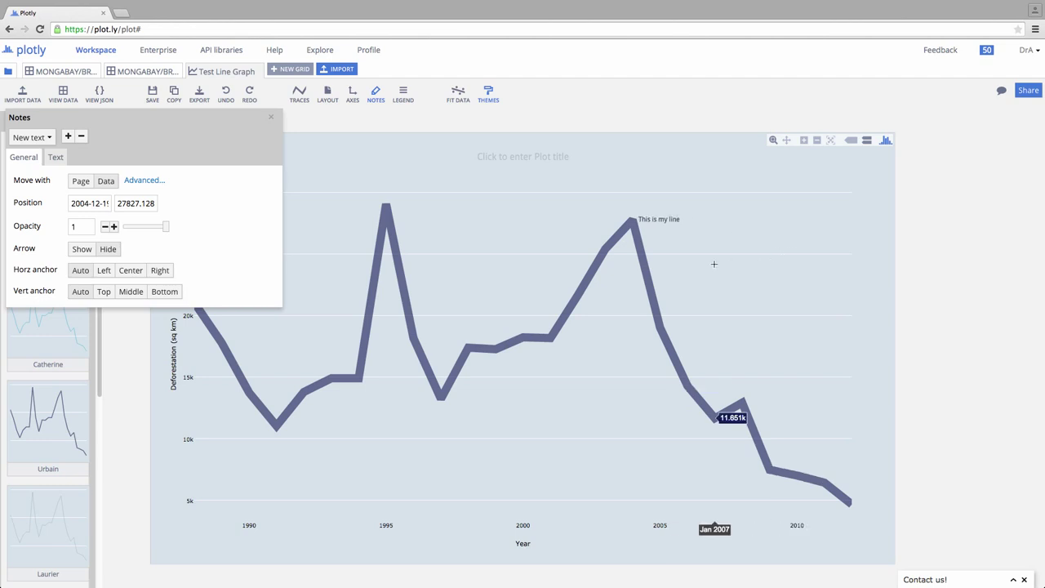
click(271, 118)
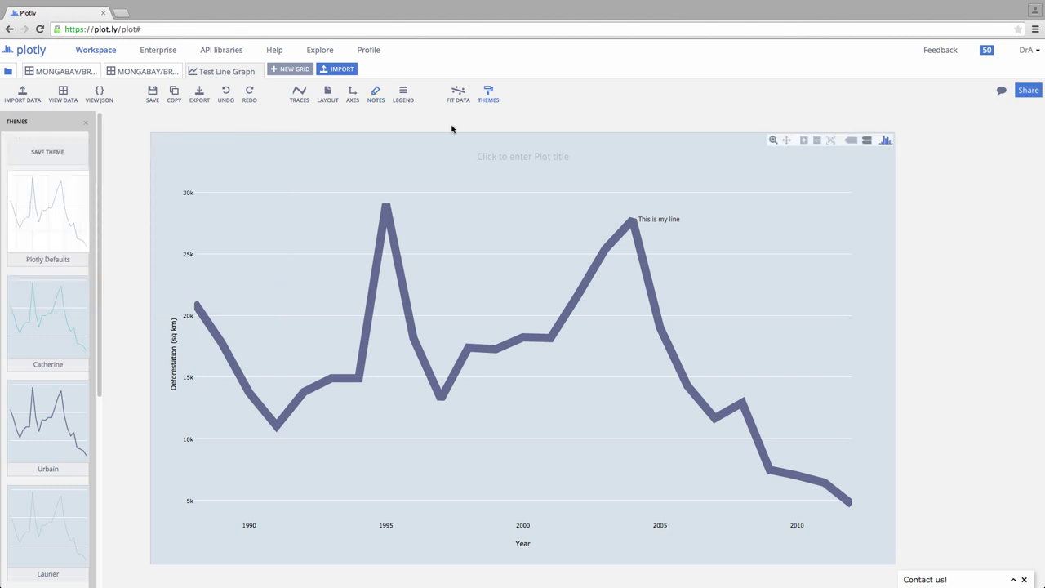
- Toggle the legend on and back off, then close the Themes sidebar
click(403, 95)
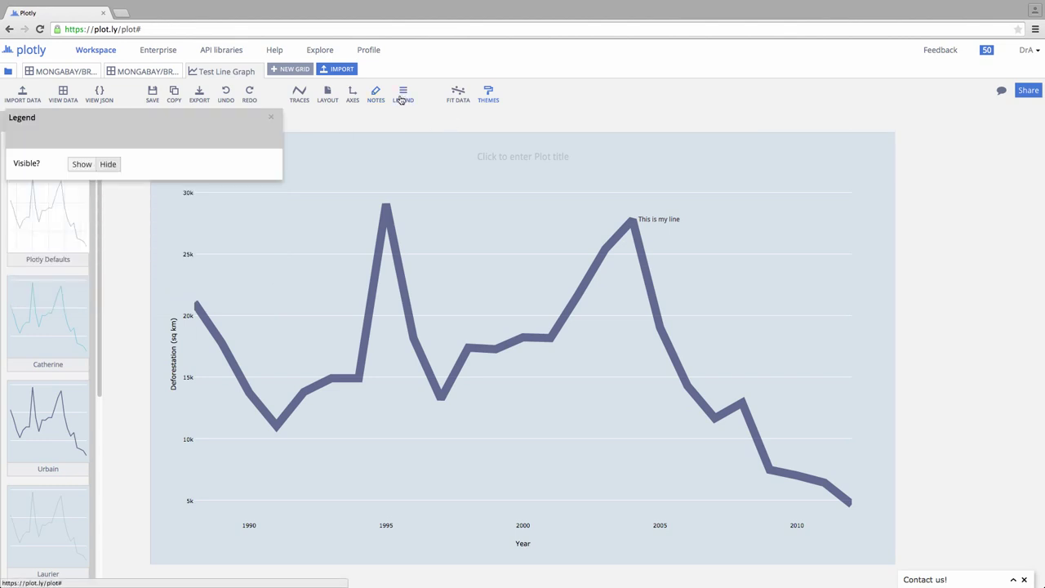
click(81, 165)
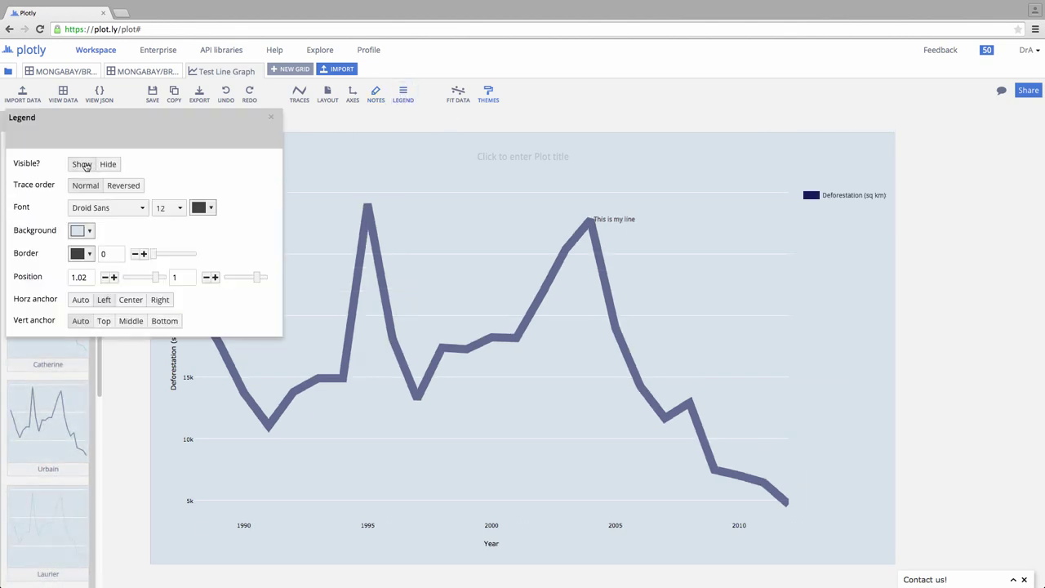
click(106, 165)
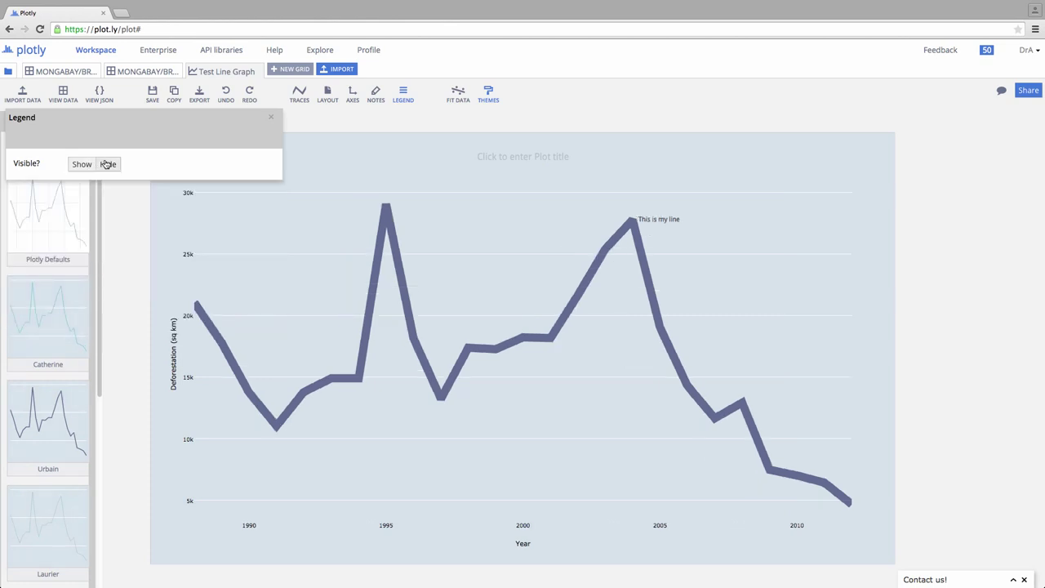
click(271, 117)
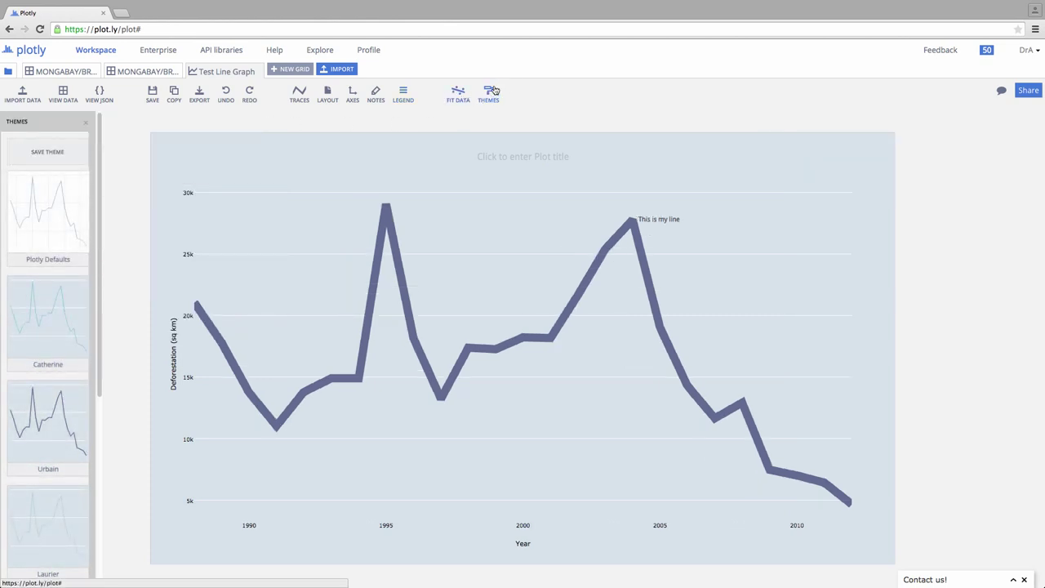
click(85, 121)
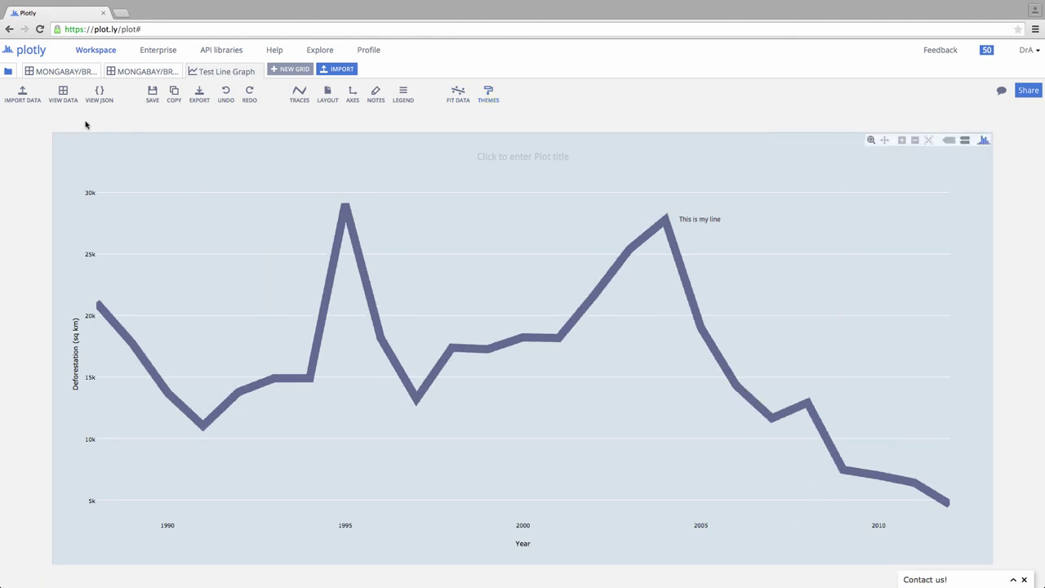